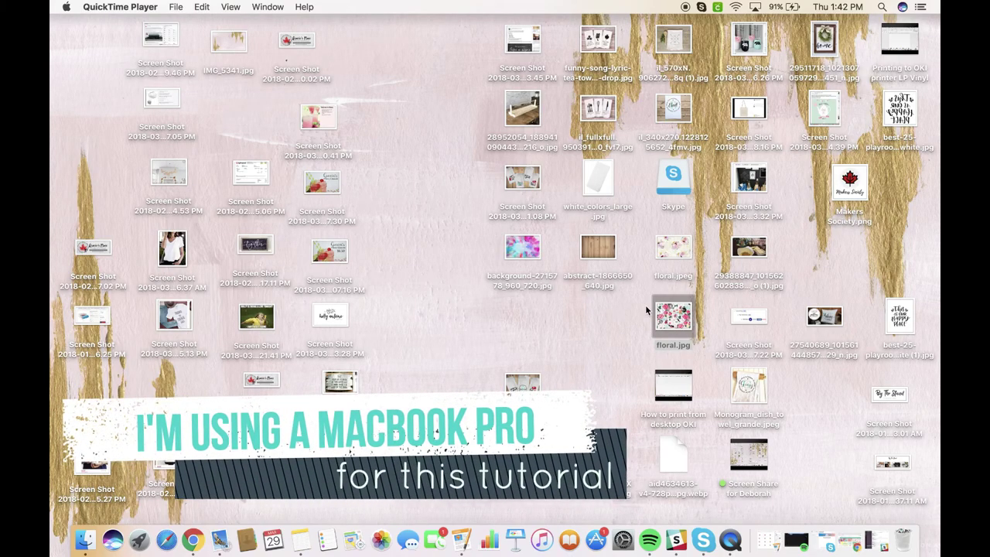
Open floral.jpg in Preview and bring up its Print dialog
double_click(669, 324)
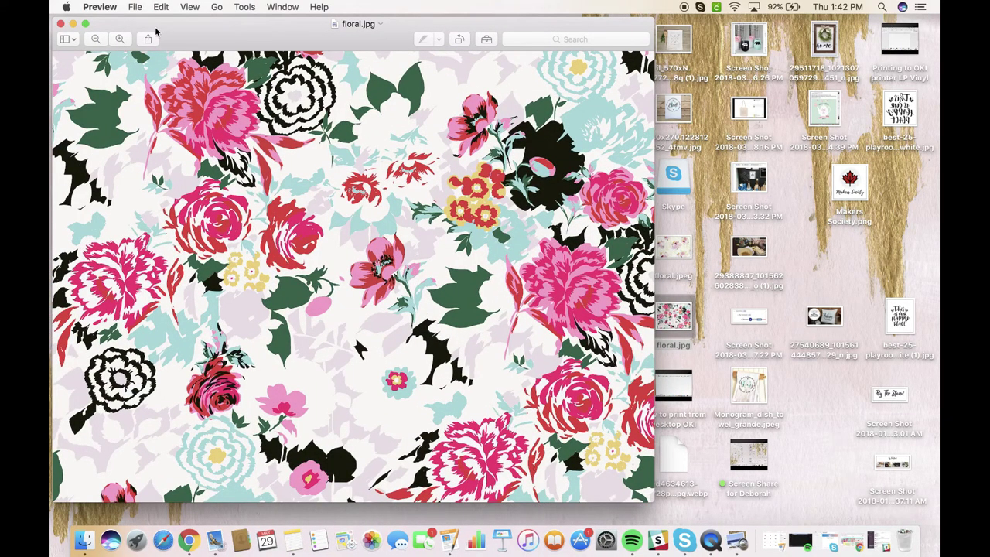
click(134, 8)
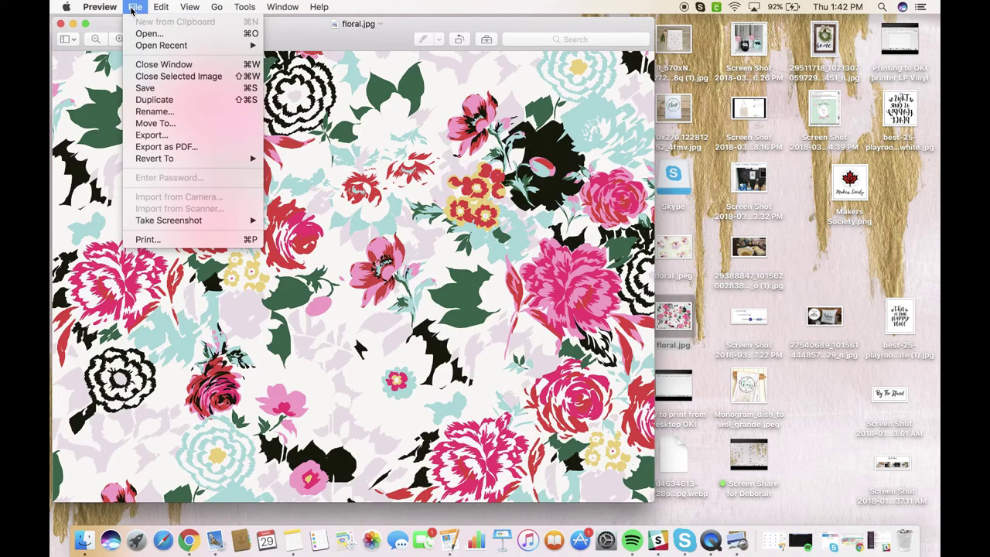
click(160, 239)
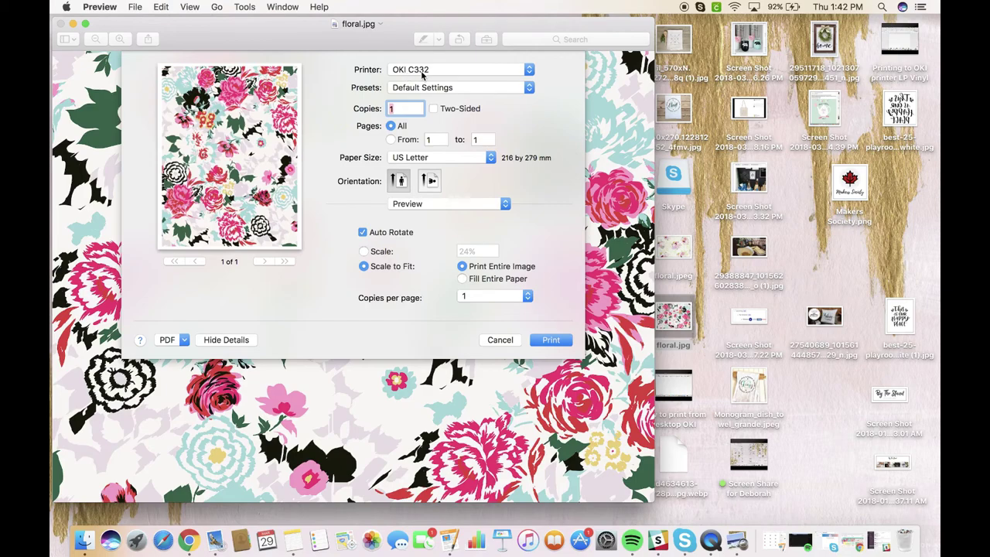
Set the floral print to A4 paper, scaled to fill the entire paper
click(450, 157)
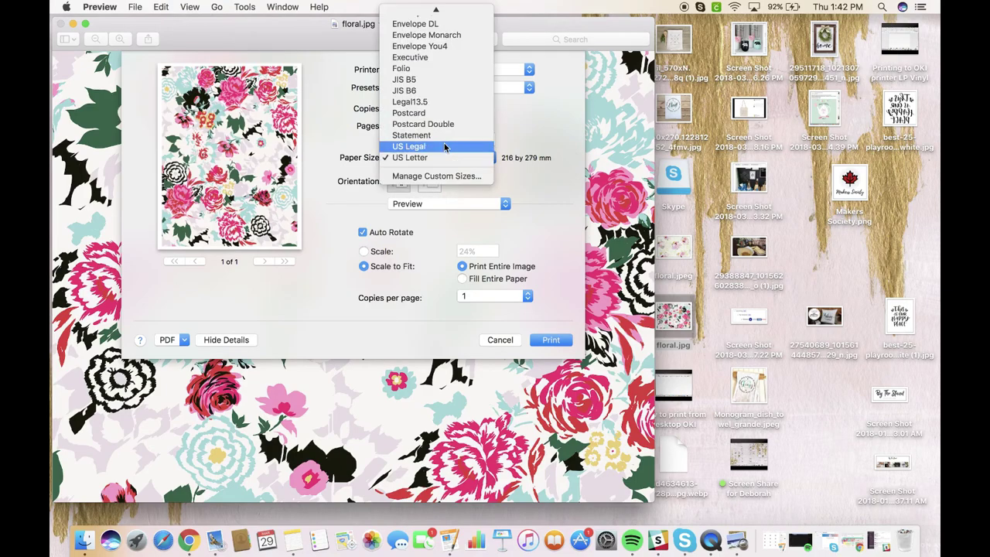
mouse_move(436, 10)
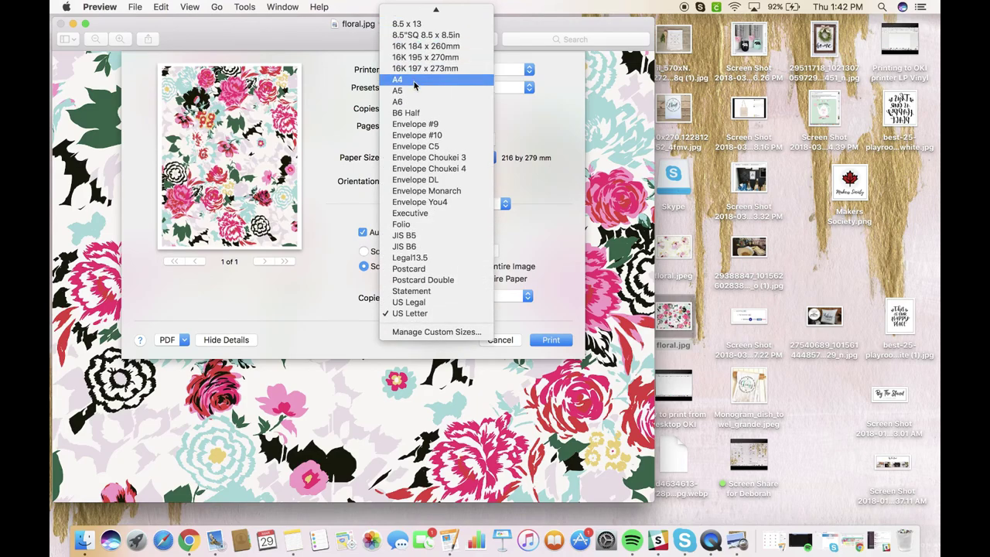
click(416, 81)
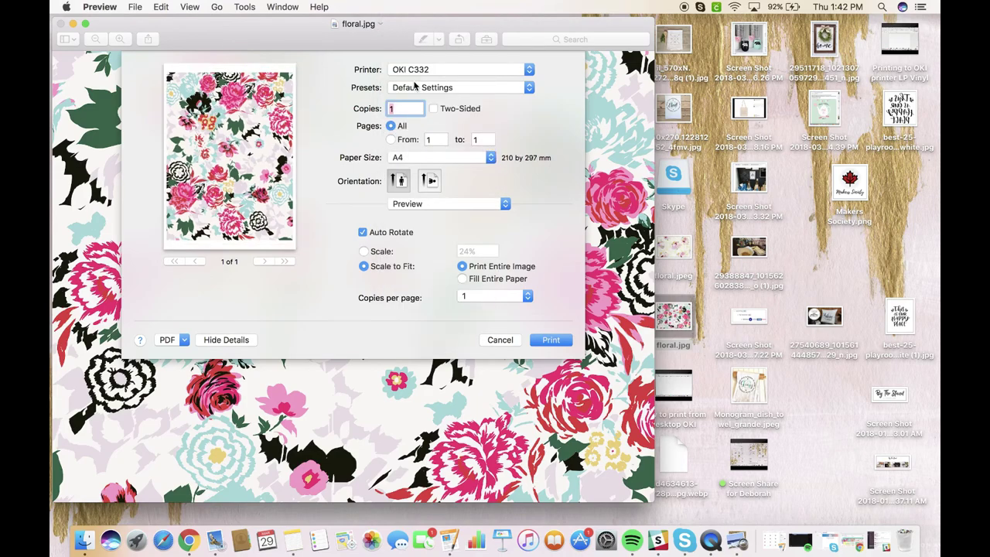
click(364, 253)
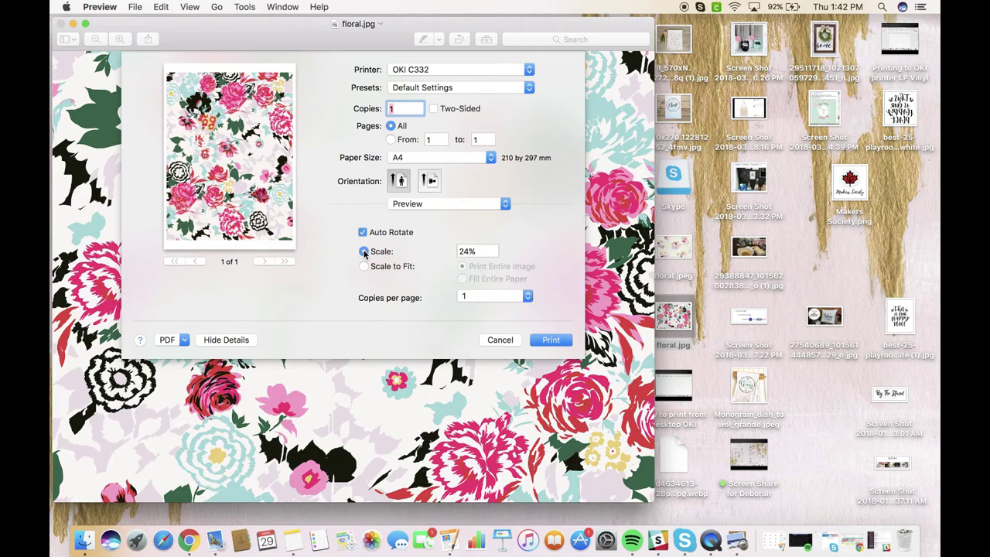
click(364, 266)
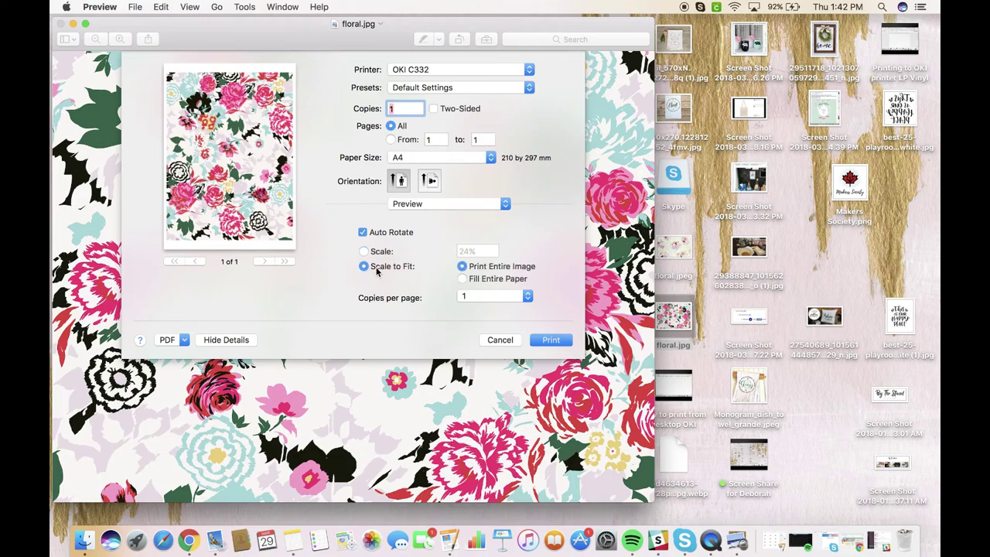
click(463, 280)
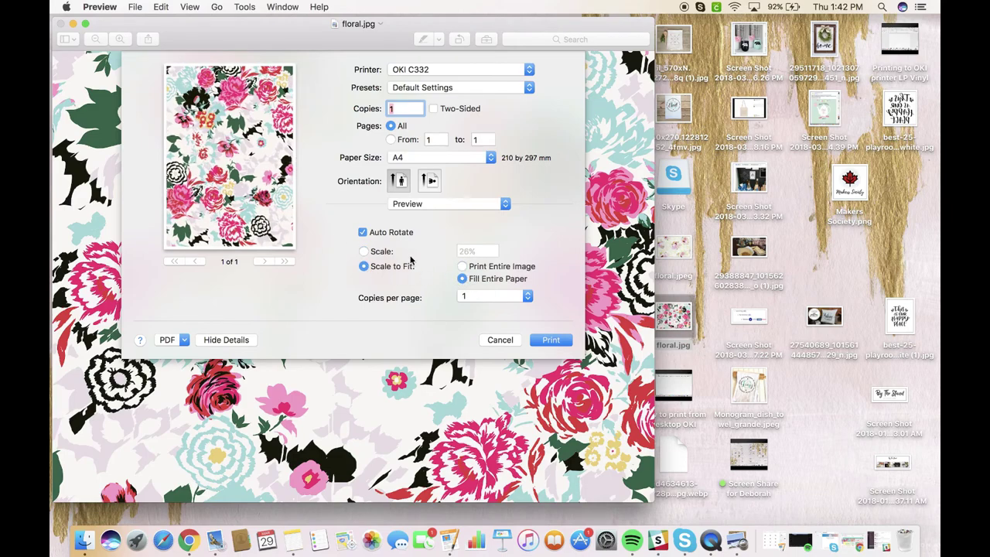
Feed all pages from the Multi-Purpose Tray in the Paper Feed settings
click(412, 204)
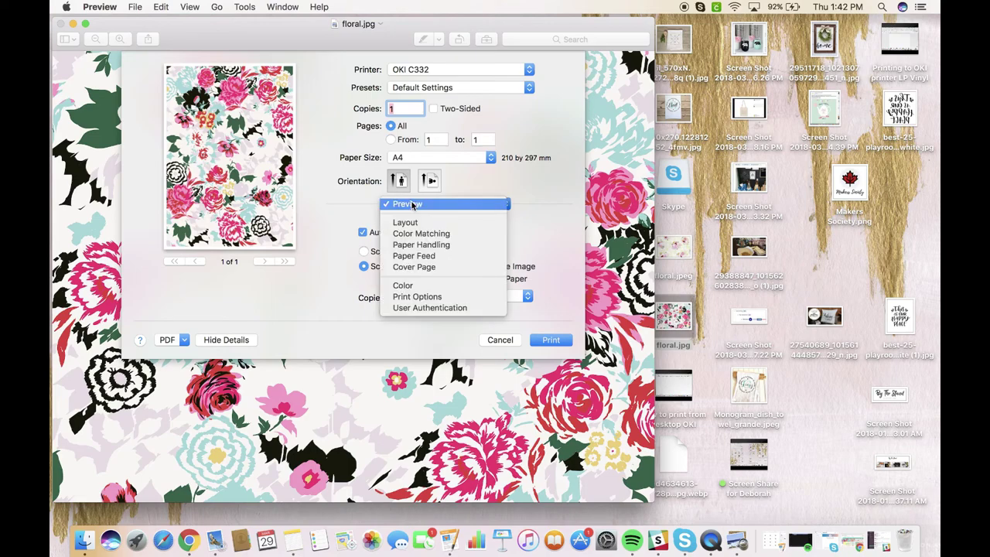
click(414, 256)
click(462, 228)
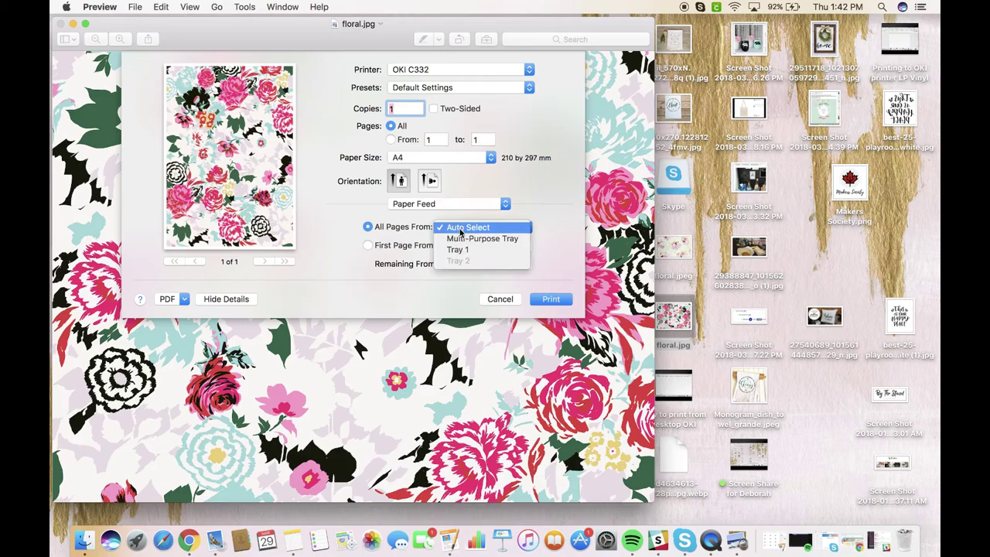
click(461, 239)
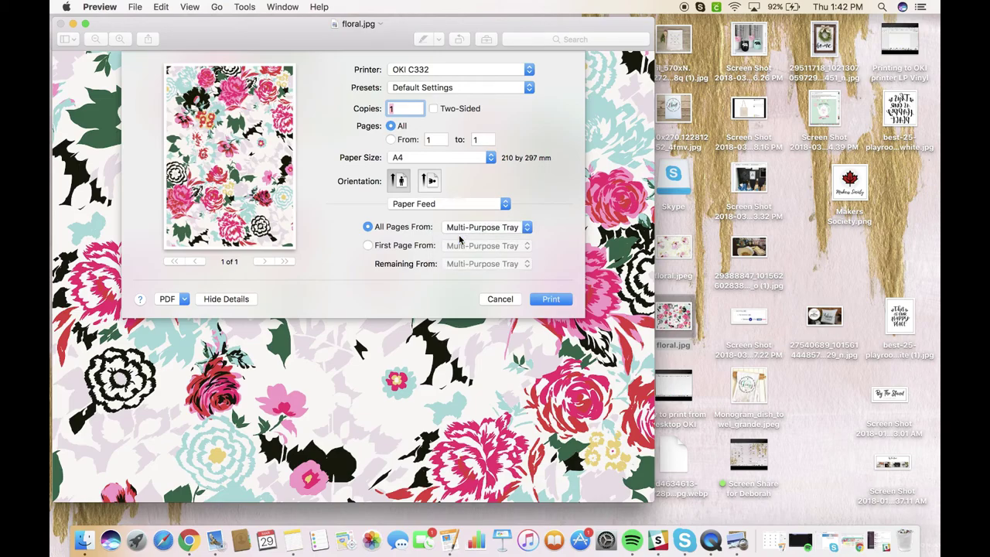
click(461, 213)
click(456, 169)
click(456, 209)
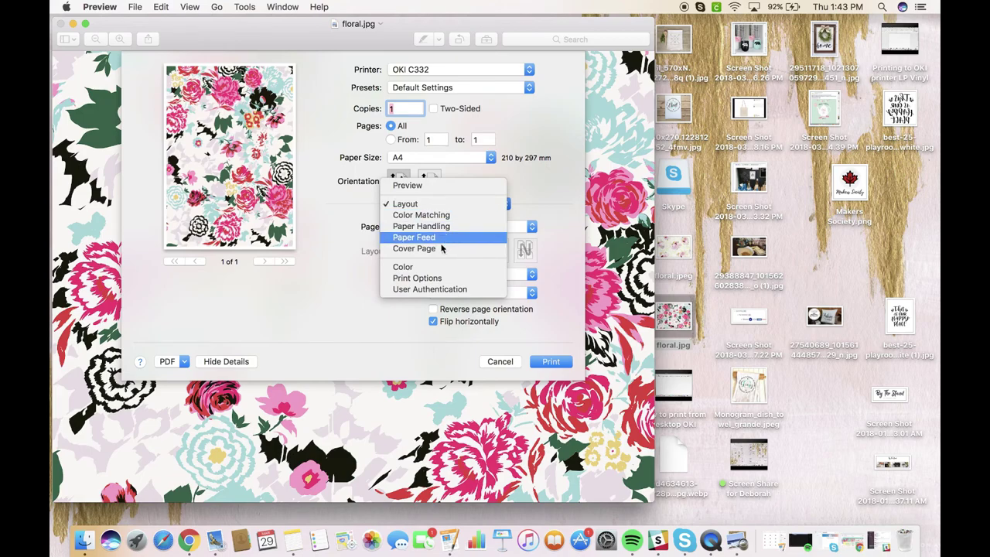
In the printer's Print Options Feed settings, set the media type to Labels
click(437, 279)
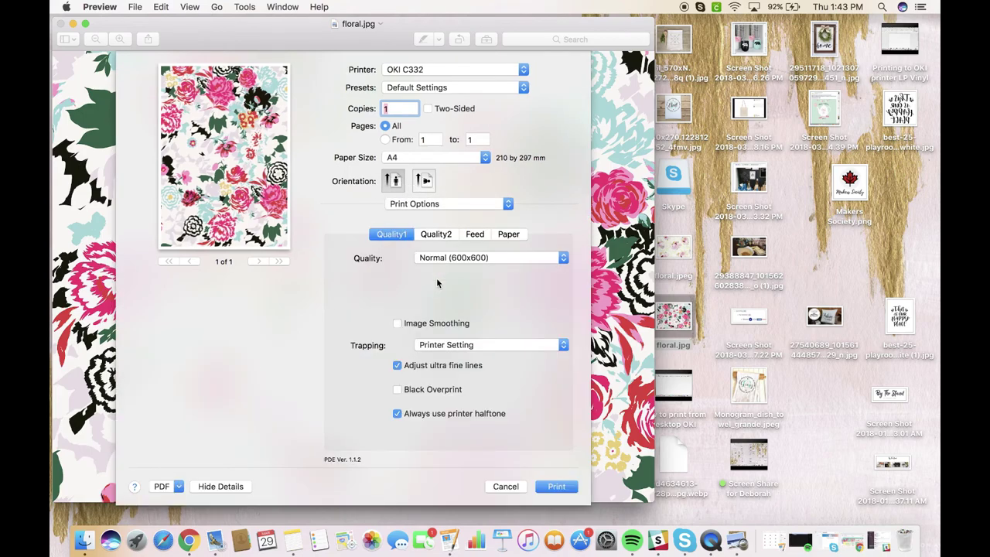
click(469, 235)
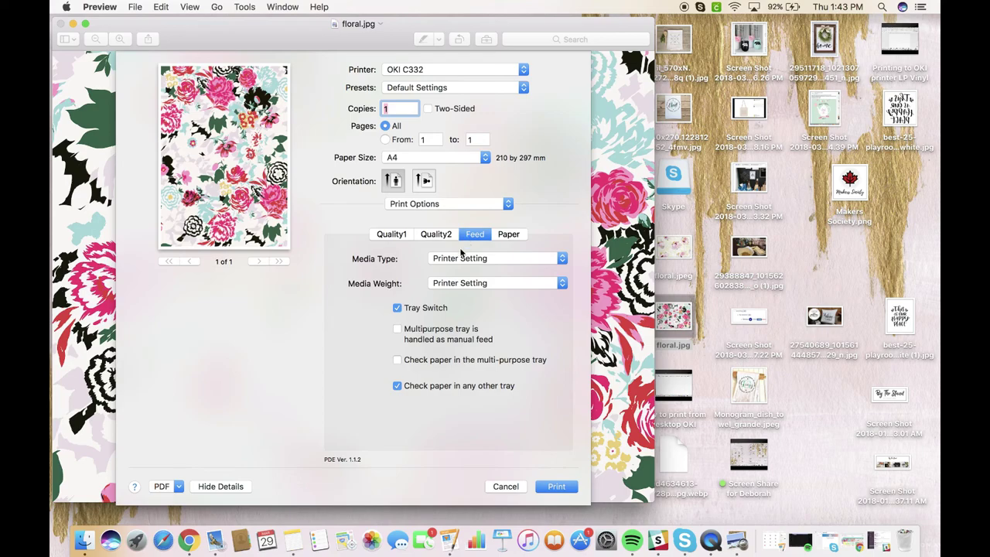
click(436, 263)
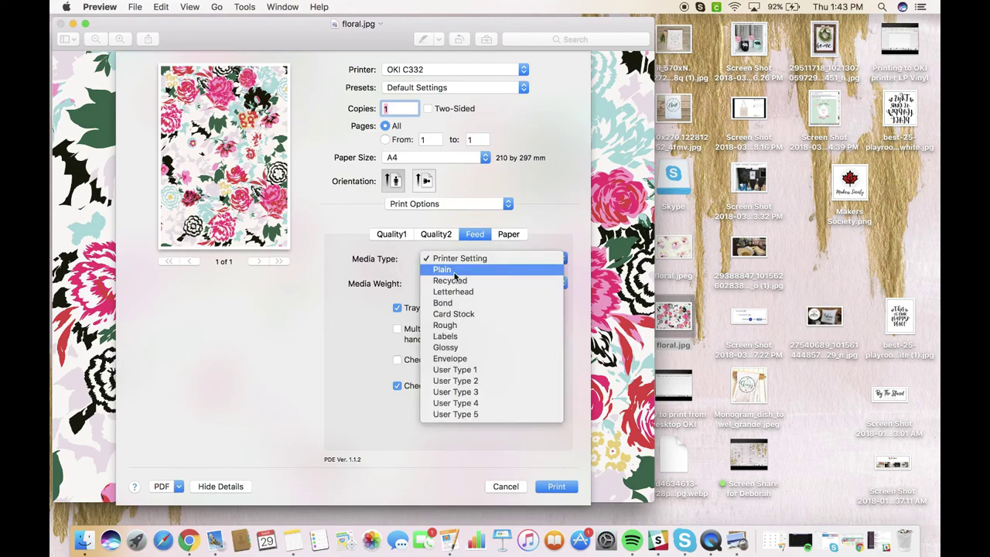
click(458, 338)
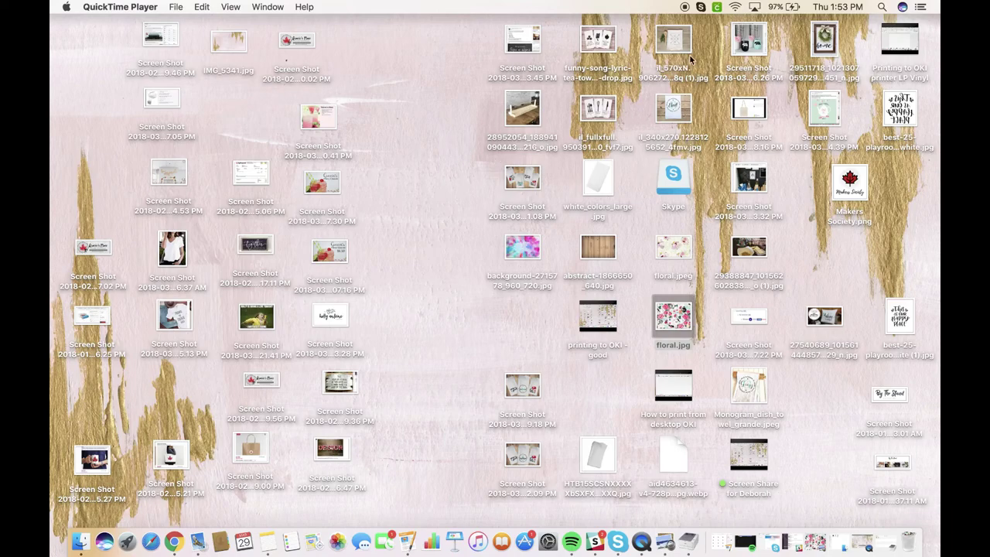
Launch Design Space from the Cricut menu-bar icon and start a New Project canvas
click(716, 8)
click(717, 8)
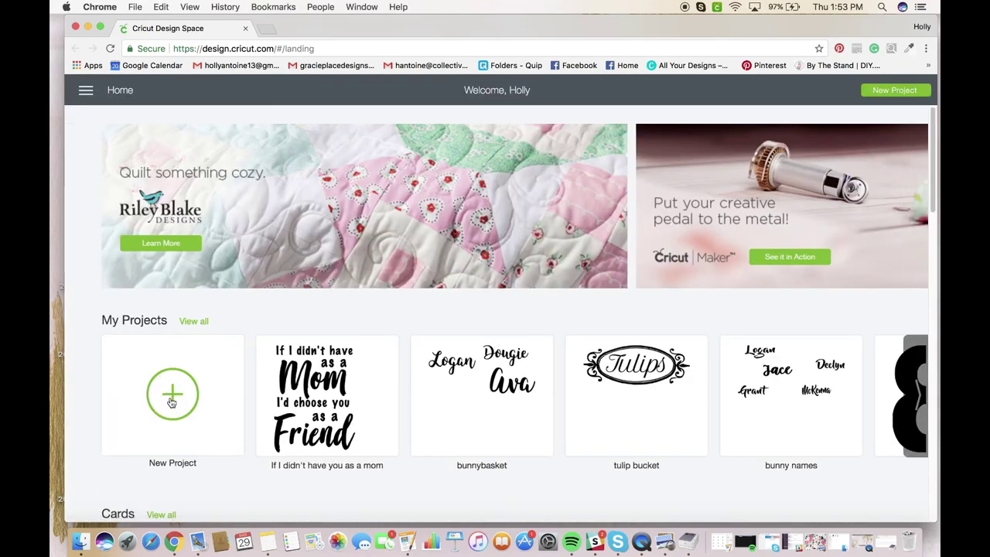
click(203, 383)
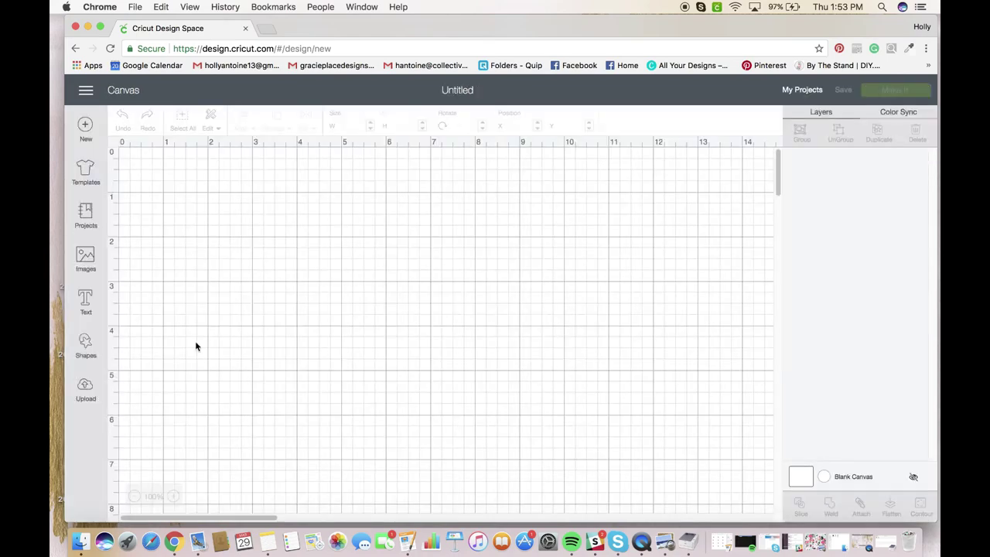
Add a text box reading 'Bloom' and move it up and right on the canvas
click(86, 302)
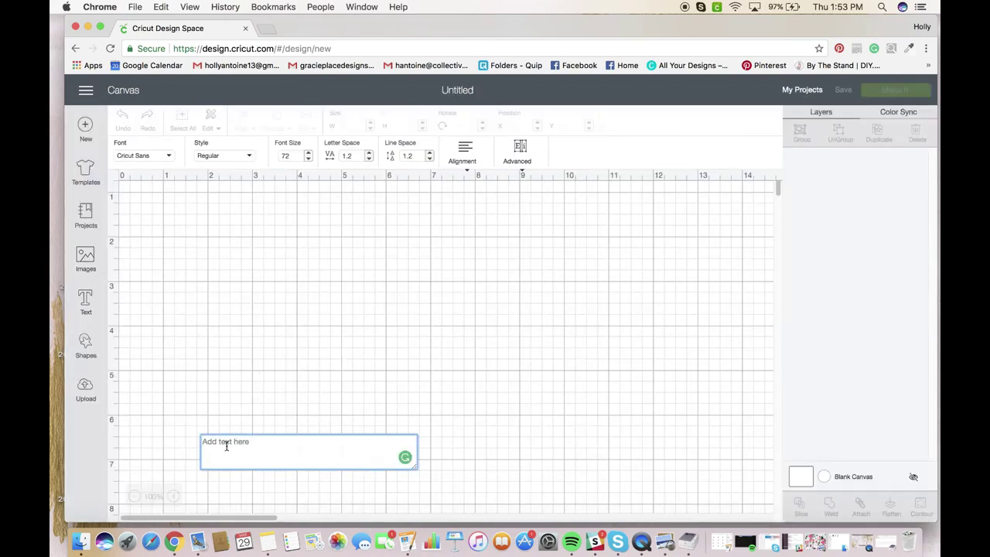
text(Boo)
key(BackSpace)
key(BackSpace)
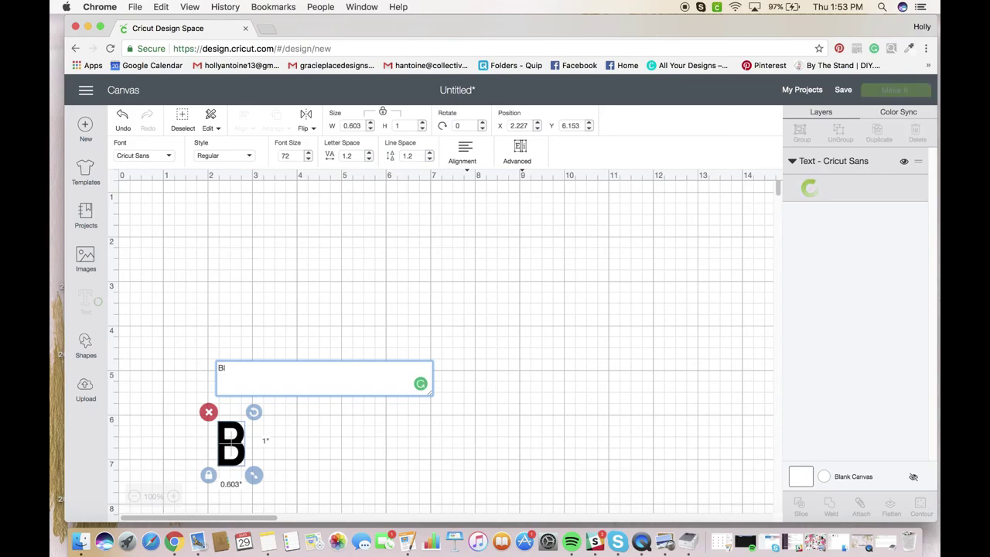
text(loom)
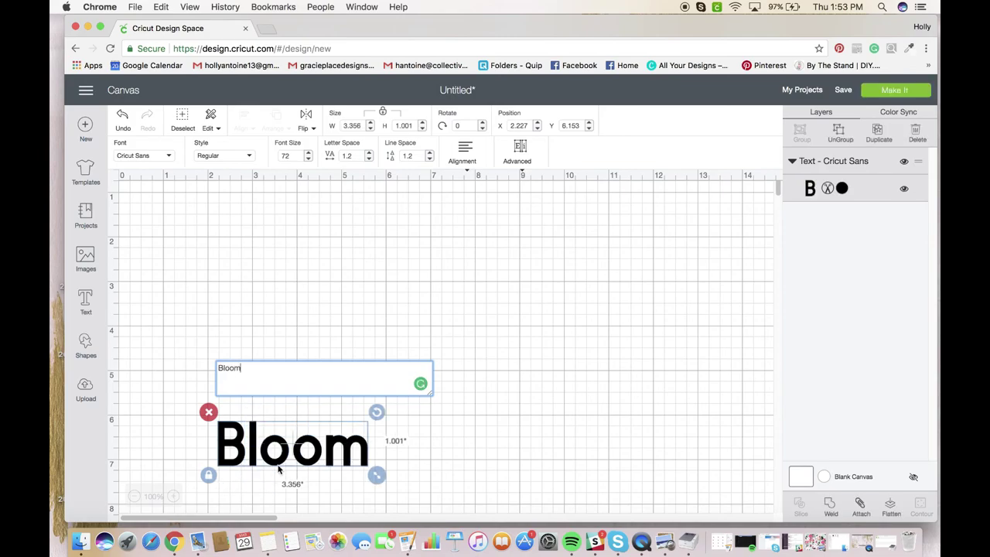
drag(319, 429, 410, 246)
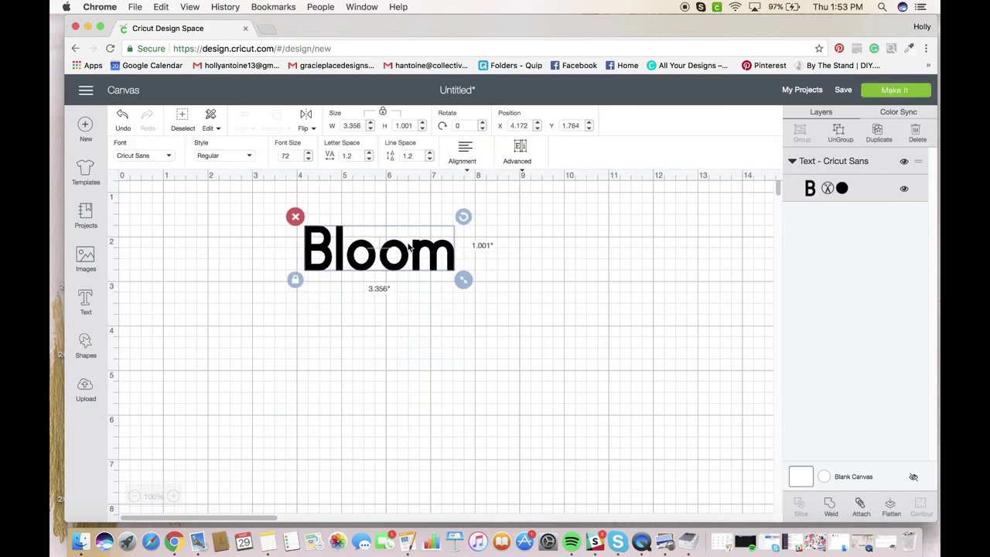
Change Bloom's font to the Good Vibes - Demo system font
click(169, 158)
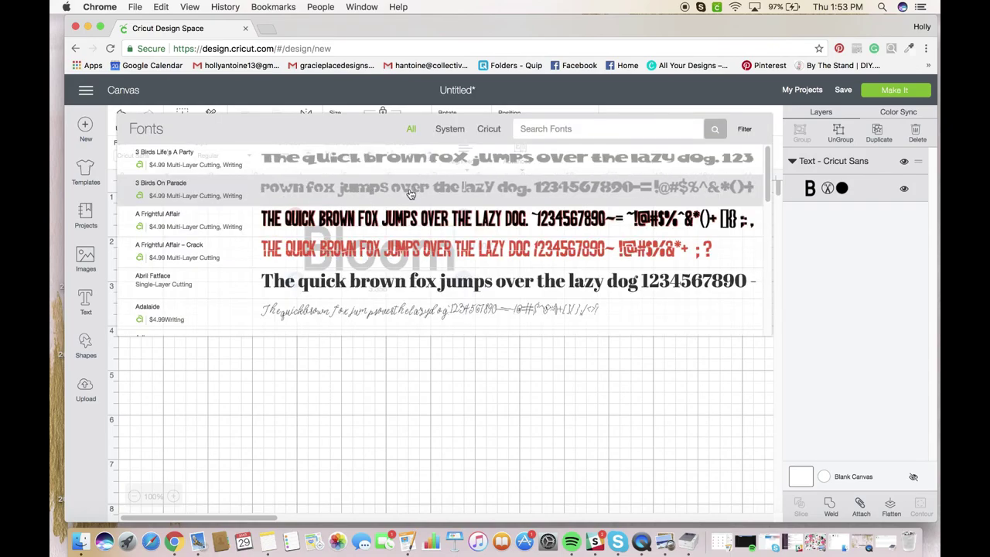
click(450, 129)
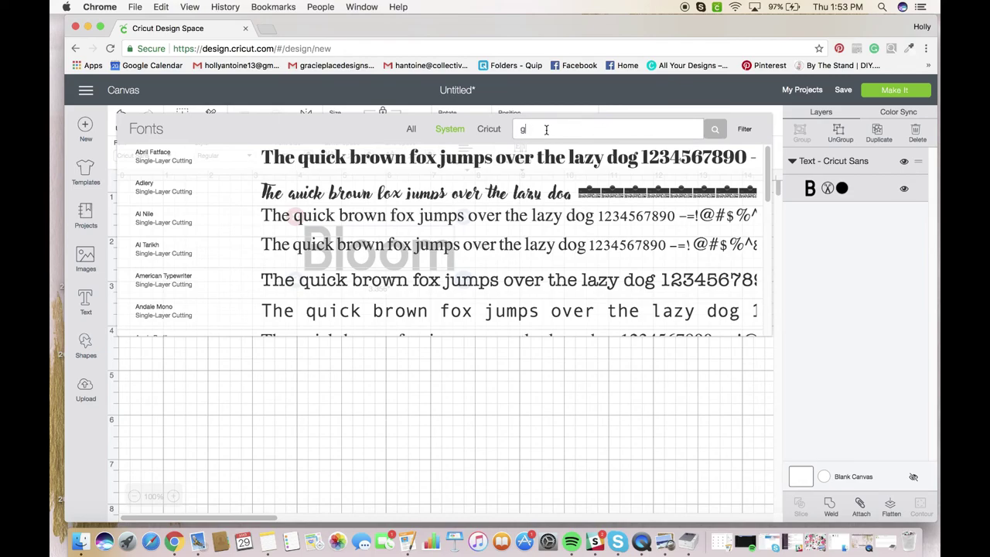
text(ood)
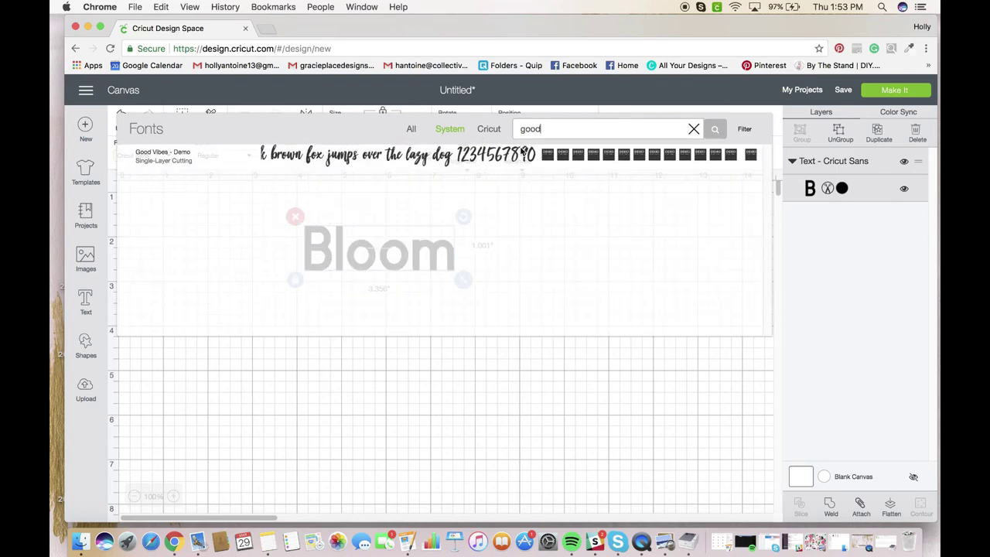
click(446, 159)
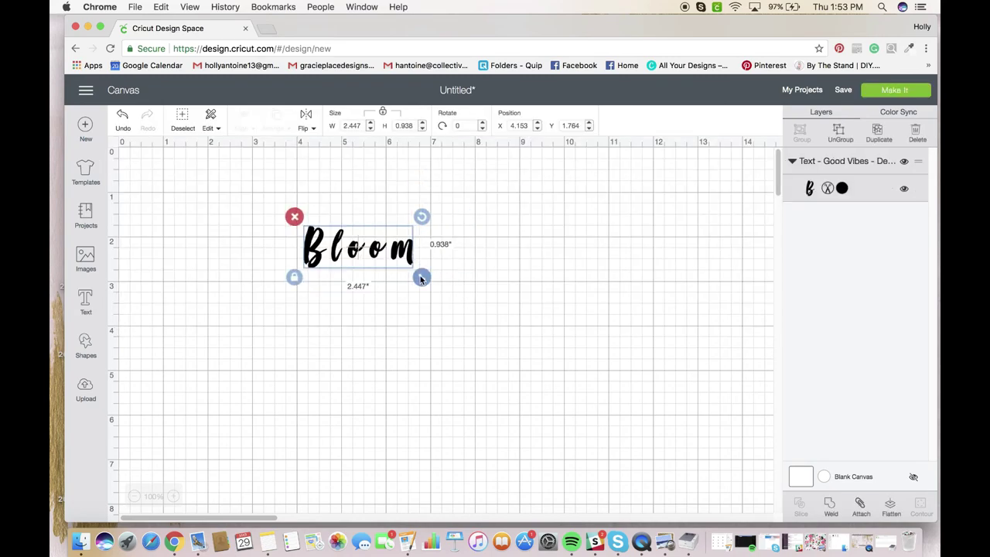
Enlarge Bloom, ungroup it, slide the l, o, o, m closer together, then select all five letters
drag(422, 279, 597, 344)
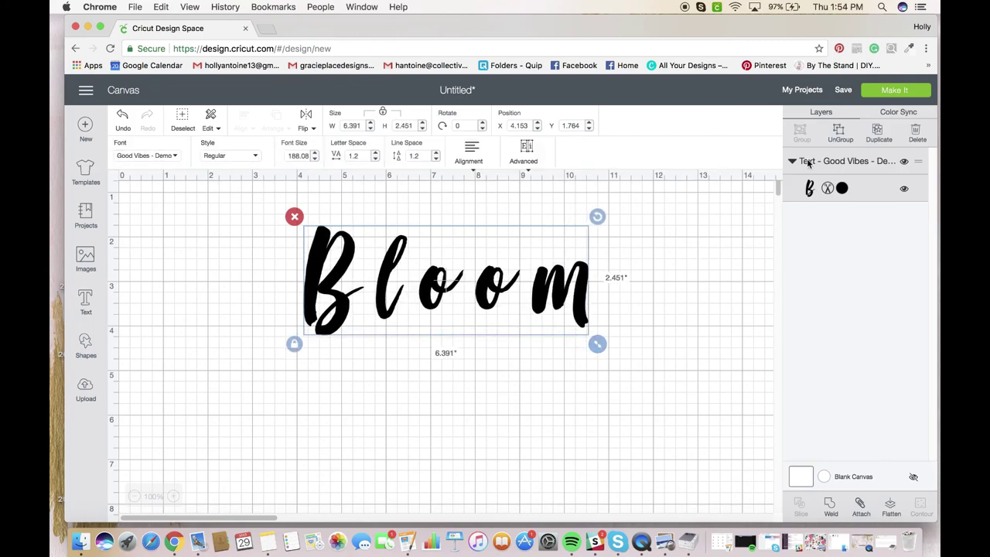
click(840, 133)
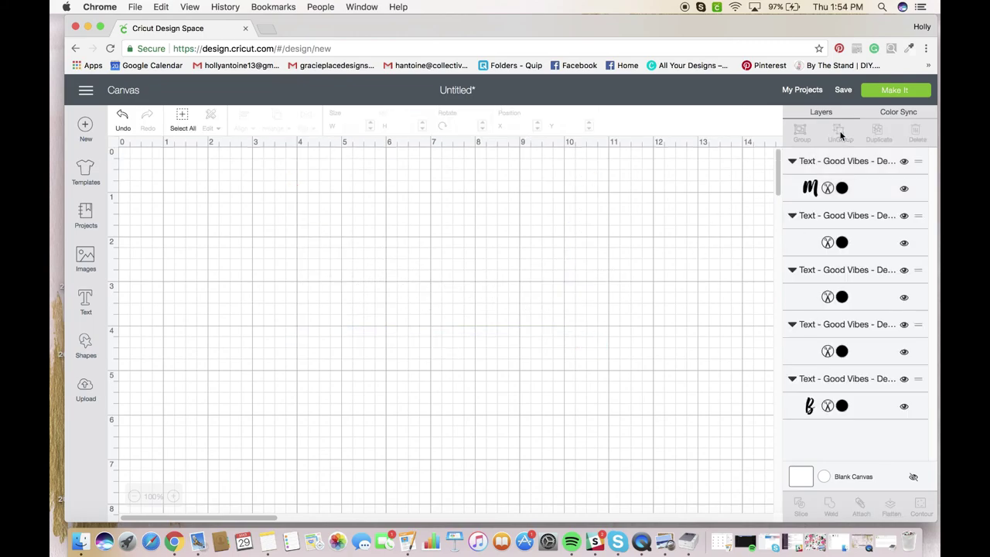
drag(380, 283, 364, 283)
drag(426, 300, 390, 300)
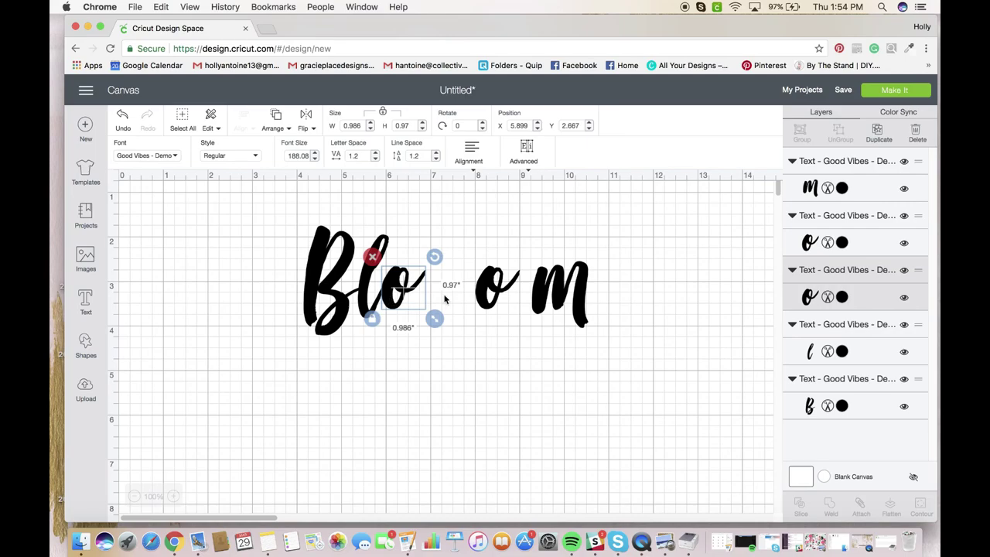
drag(483, 298, 424, 300)
drag(556, 306, 478, 306)
drag(264, 224, 585, 380)
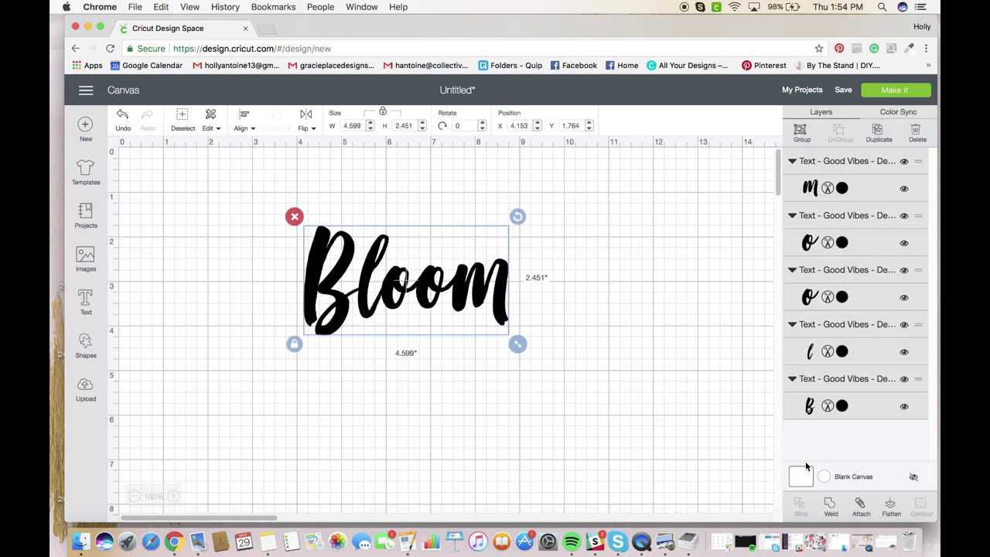
Attach and weld the letters, resize Bloom to 6.947 × 3.701 in, and move it top-left
click(859, 506)
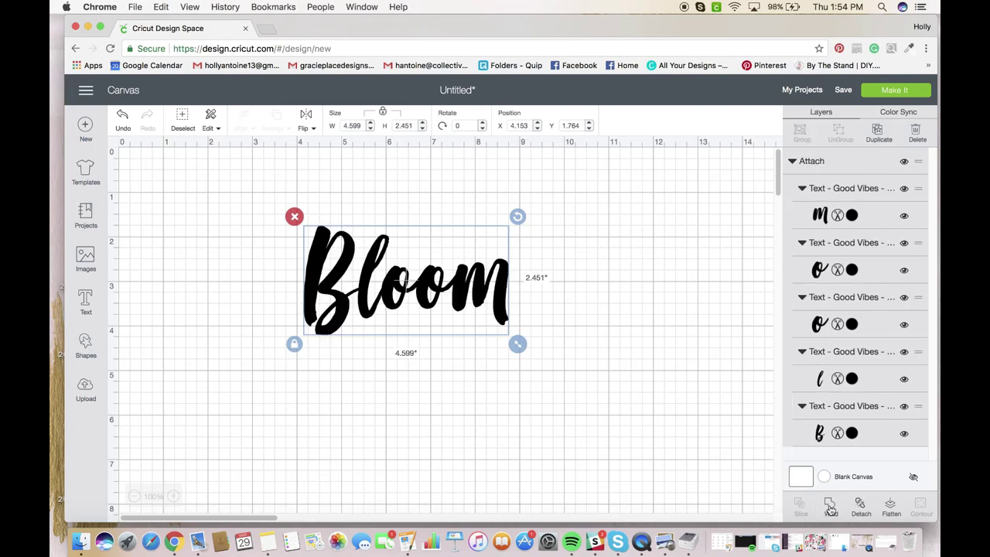
click(830, 508)
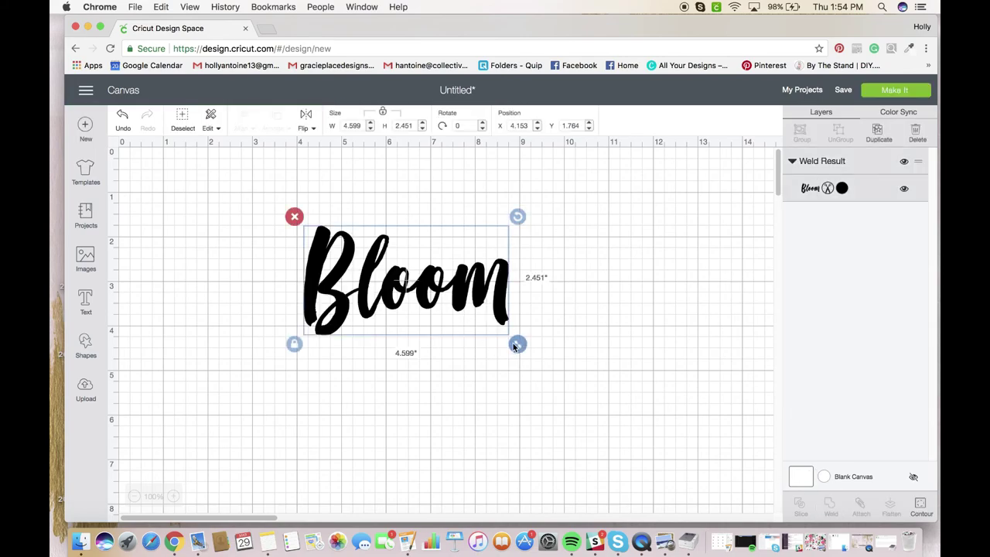
drag(518, 345, 618, 362)
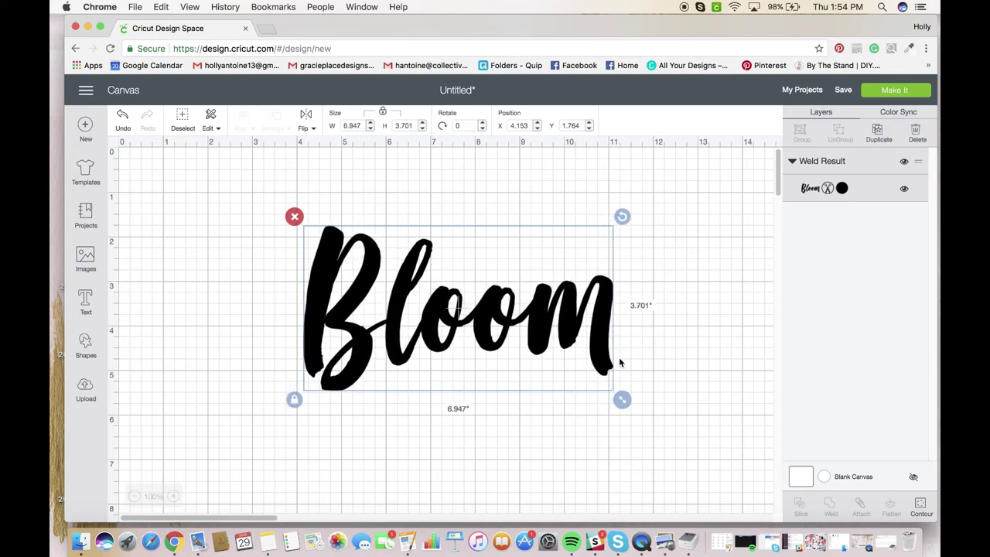
drag(531, 300, 417, 245)
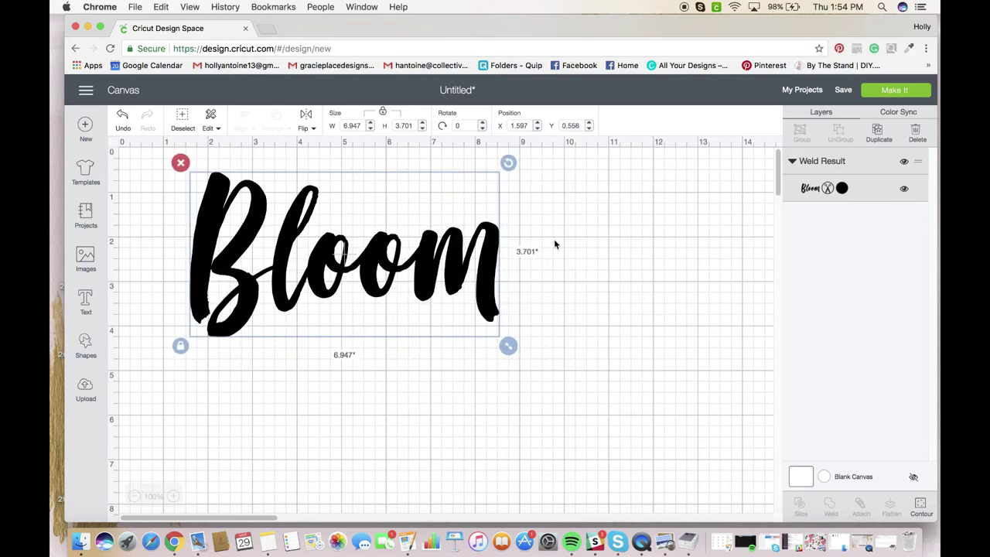
click(896, 90)
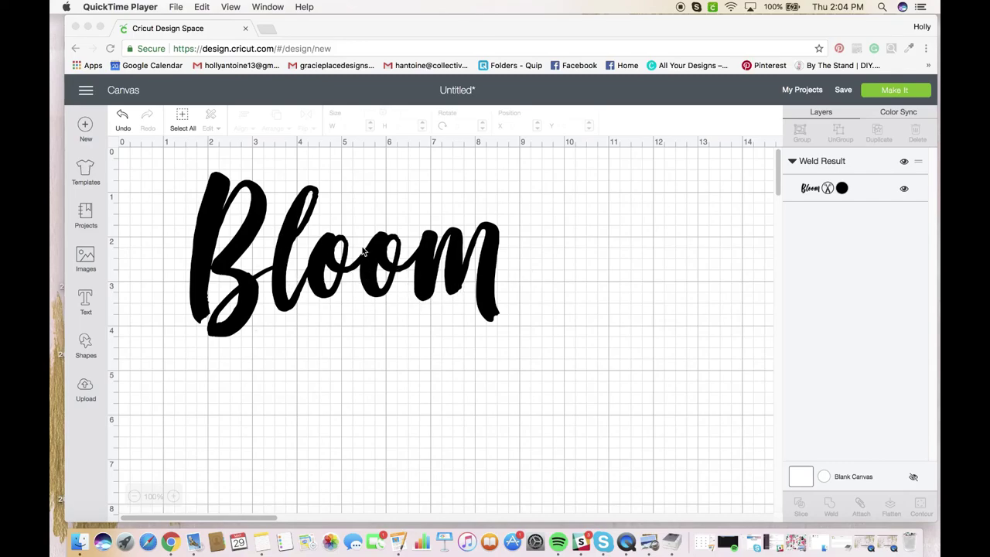
Duplicate the welded Bloom and place the copy down and to the right of the original
click(279, 238)
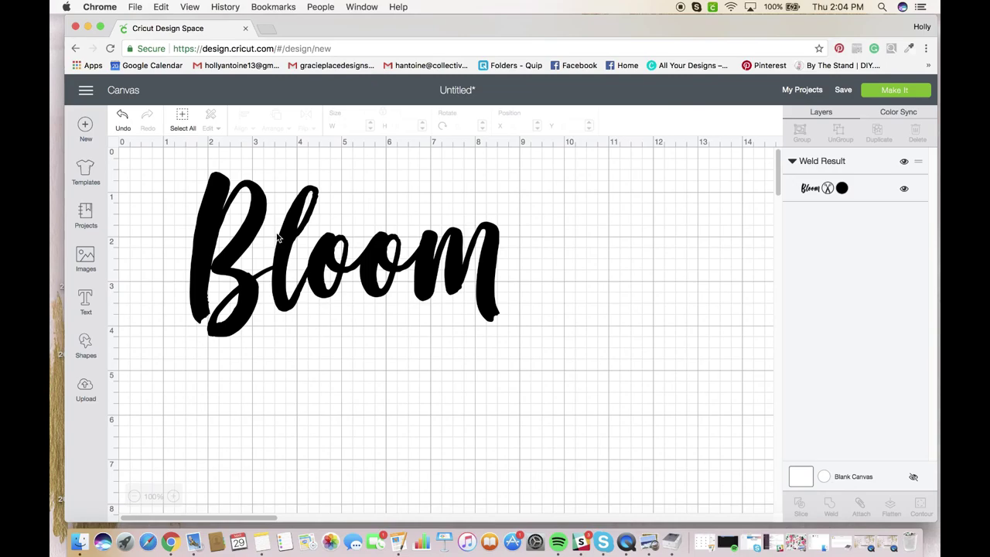
click(316, 243)
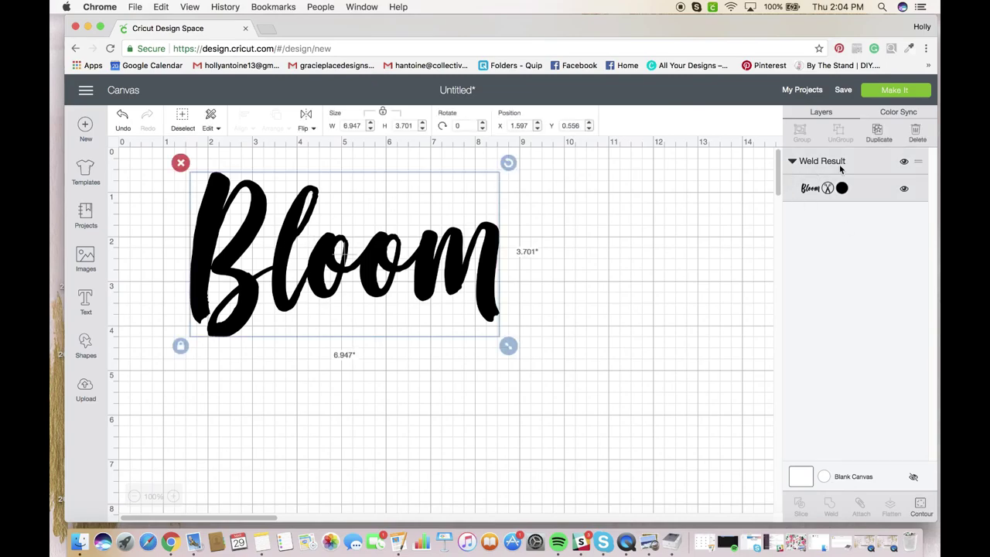
click(874, 143)
drag(386, 274, 364, 249)
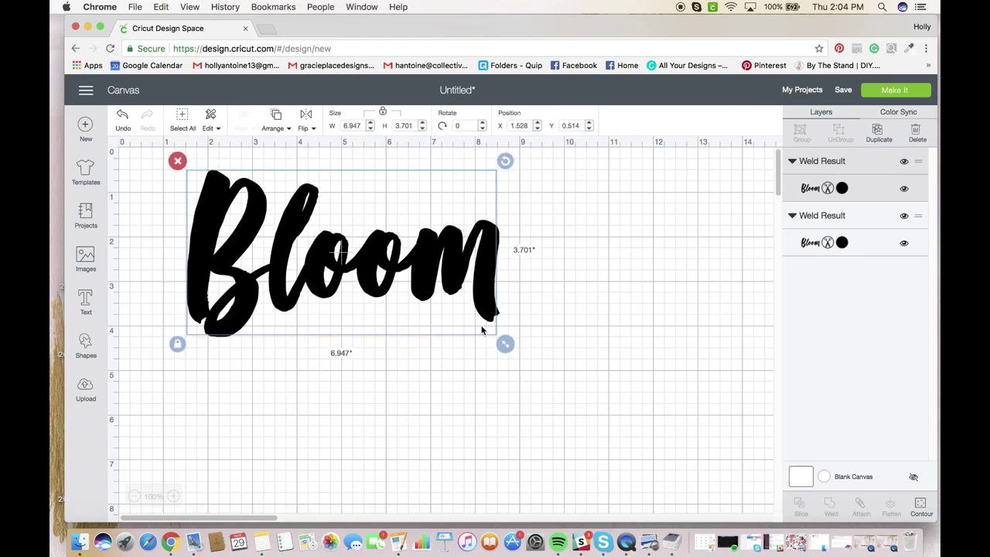
drag(436, 266, 502, 321)
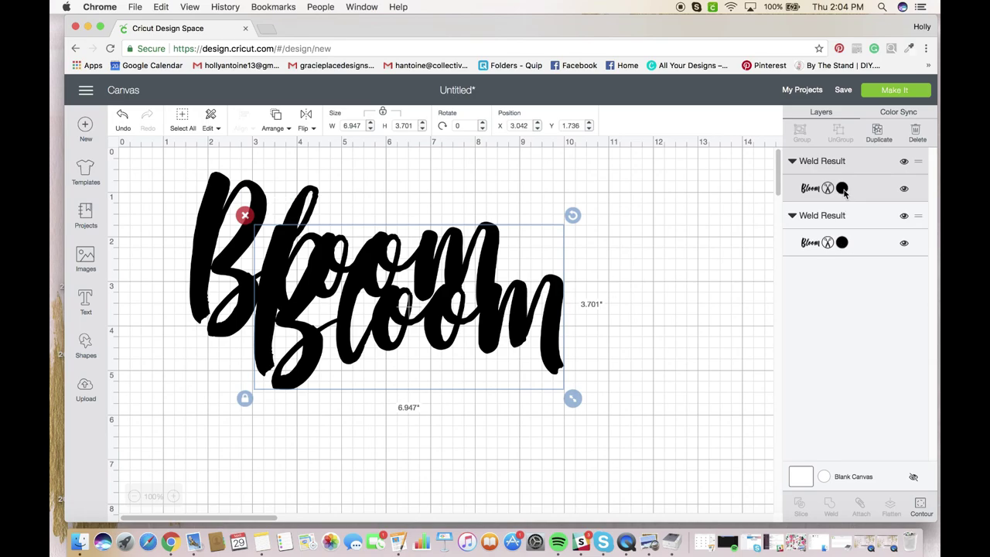
click(842, 243)
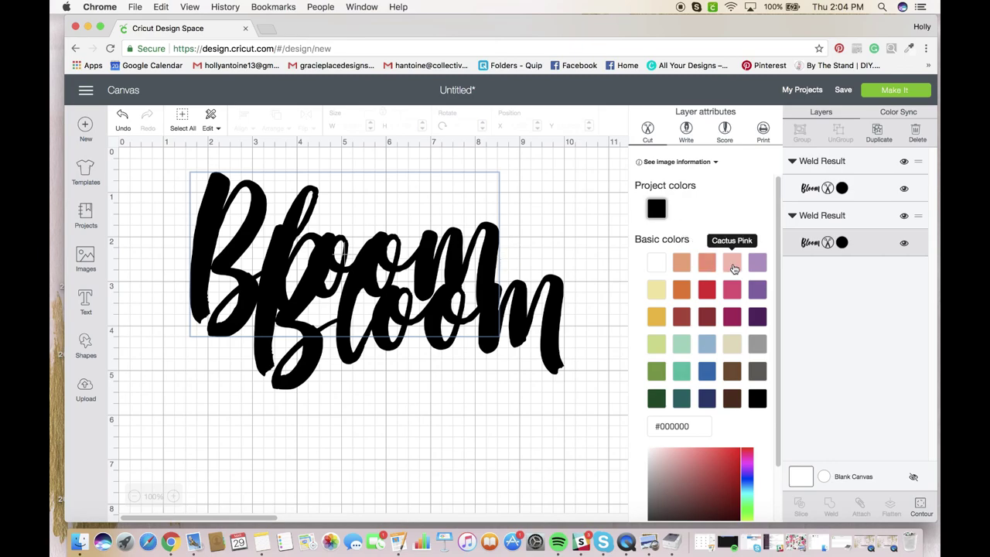
Color the copy Cactus Pink, set the black Bloom over it, and enlarge the pink one
click(733, 265)
drag(485, 311, 430, 296)
click(324, 194)
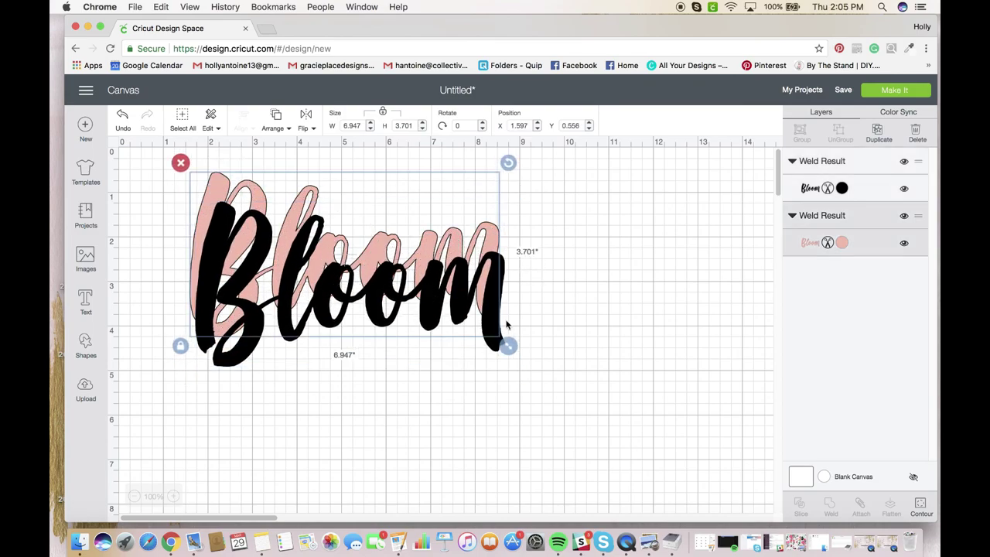
drag(510, 353, 523, 356)
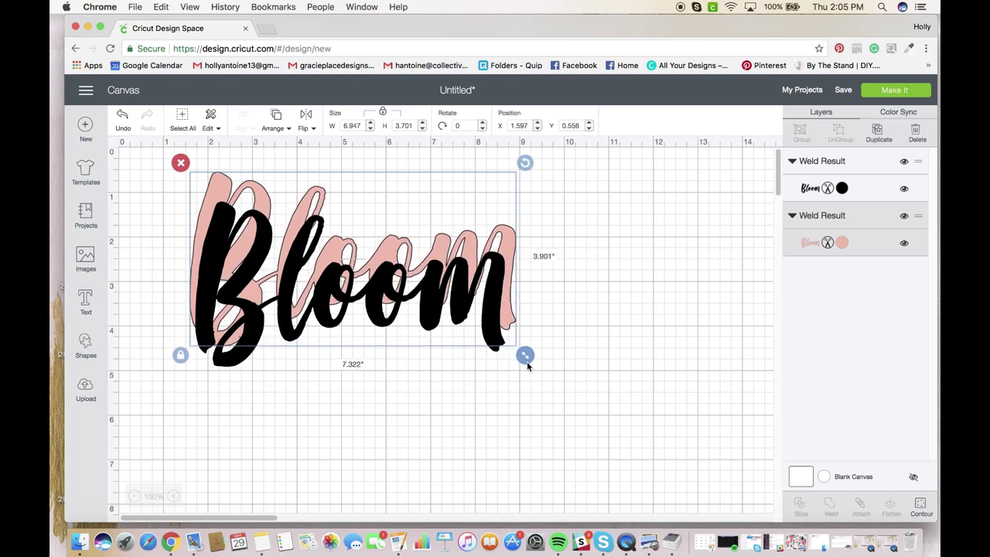
key(ctrl+z)
key(ctrl+z)
key(ctrl+z)
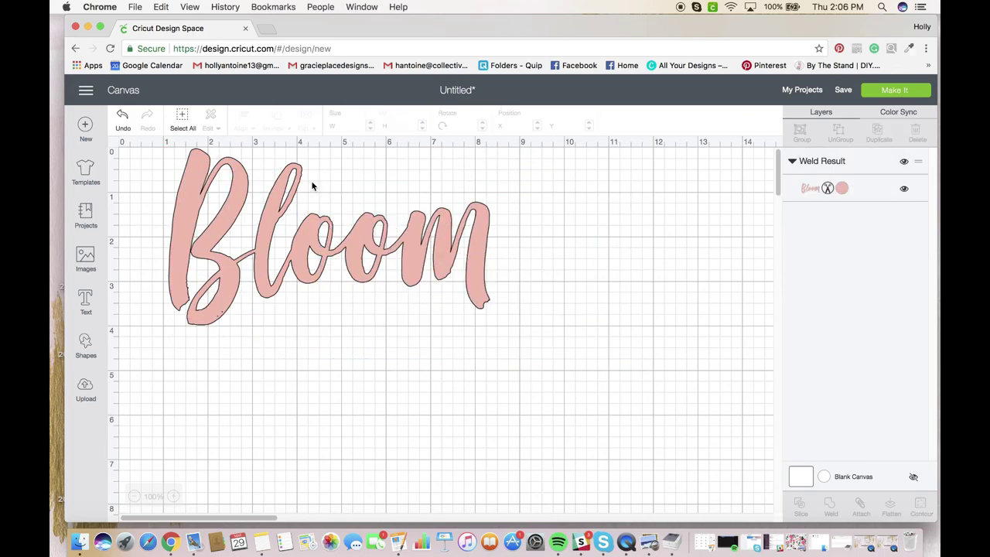